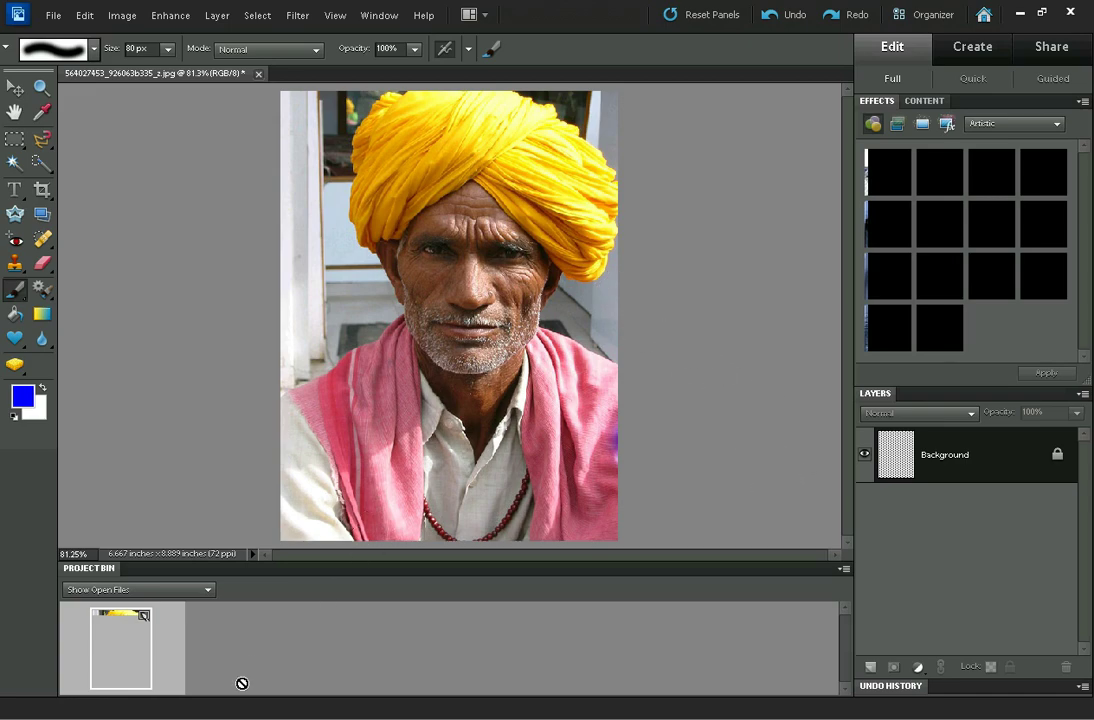
# Bring up the Flickr photo page and look over its photographer credit, tags and licence details
pyautogui.click(350, 716)
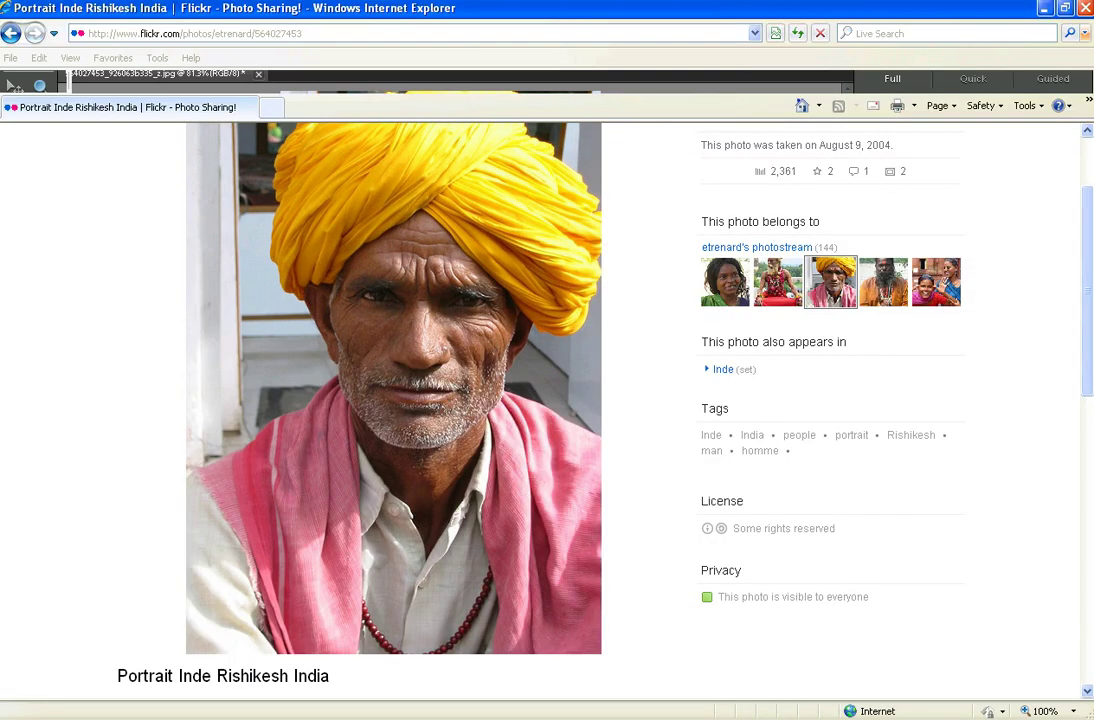
pyautogui.scroll(2, 1090, 323)
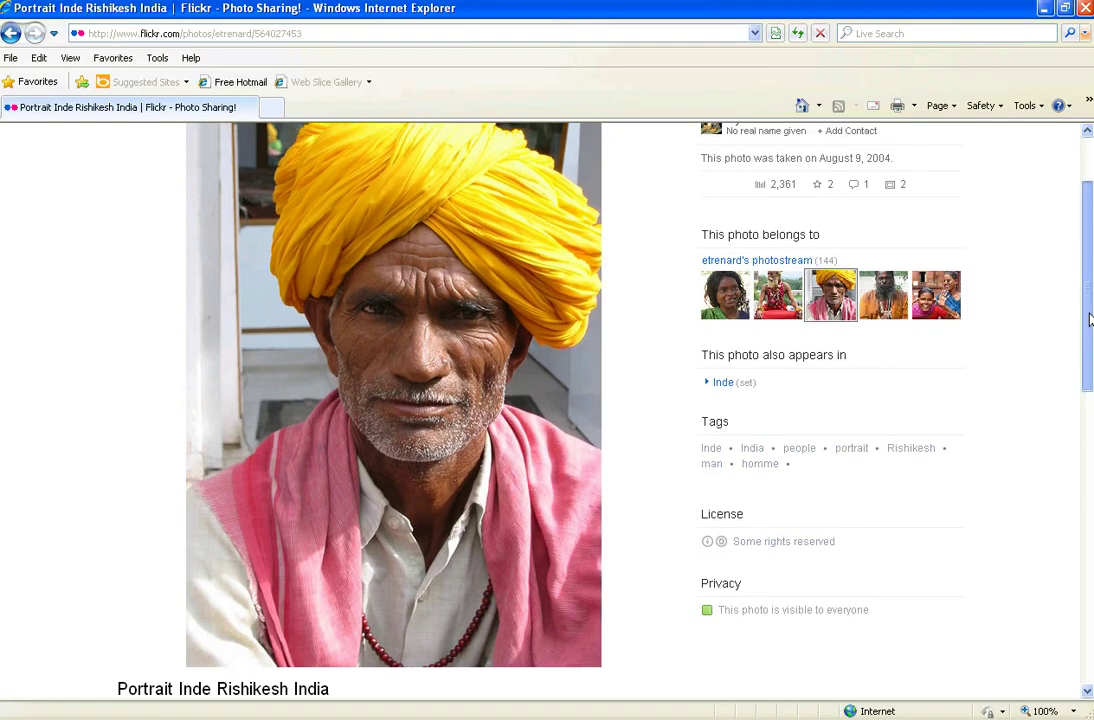
pyautogui.scroll(-1, 1077, 300)
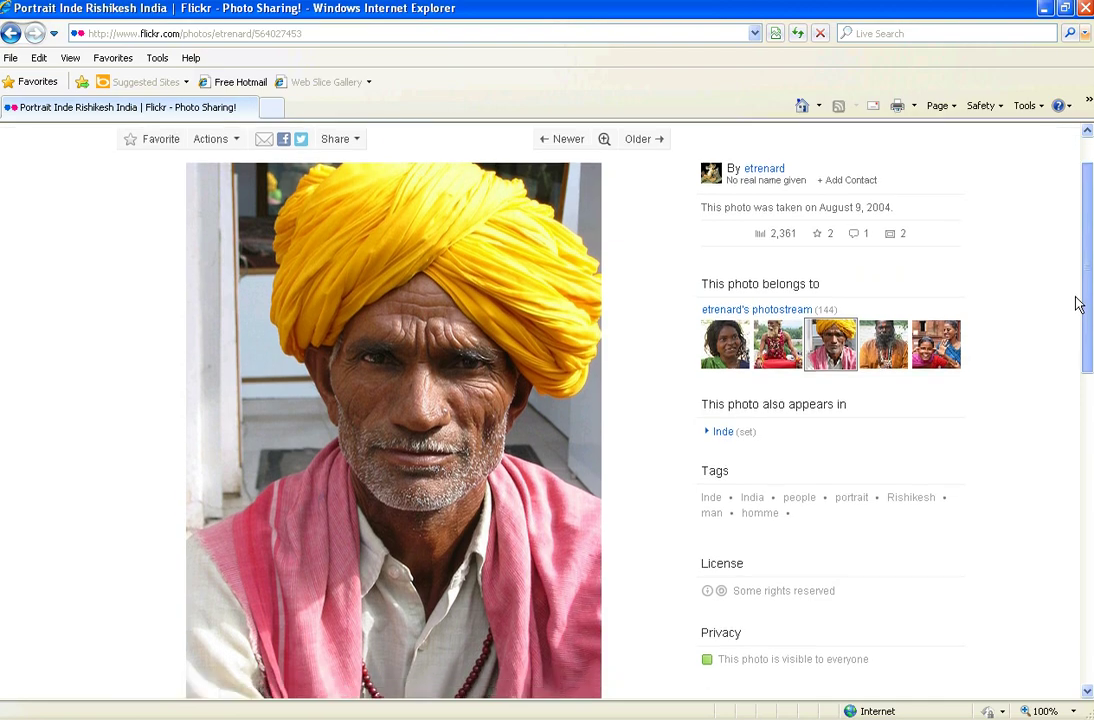
pyautogui.tripleClick(777, 172)
pyautogui.click(1055, 266)
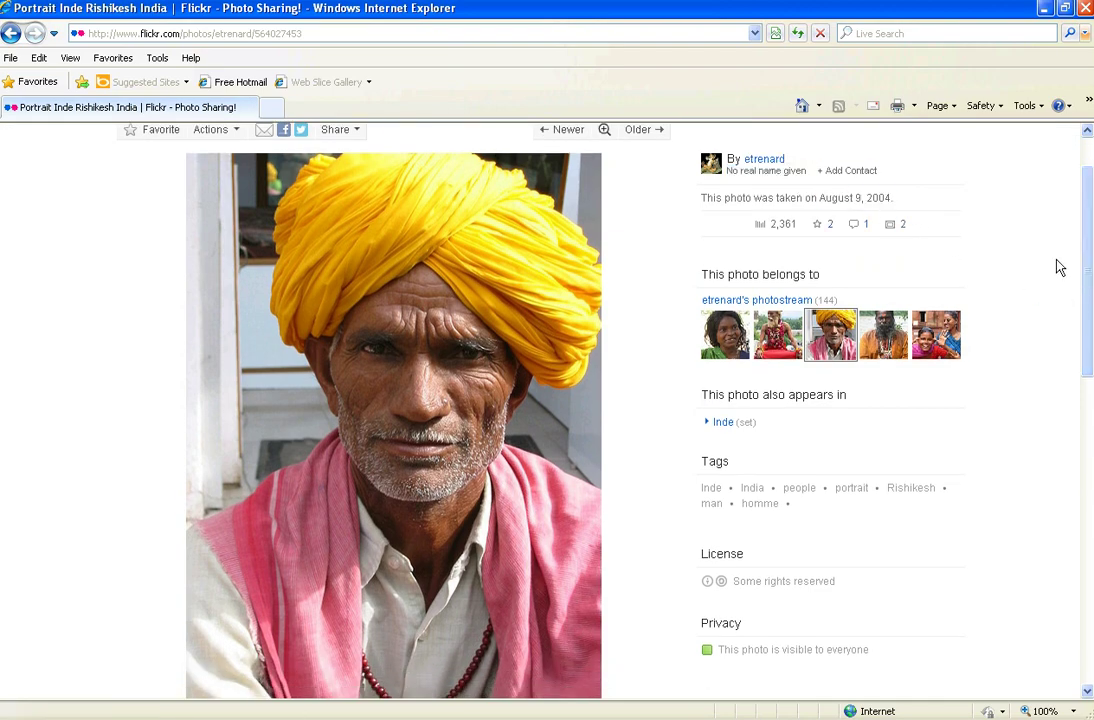
pyautogui.moveTo(1086, 268); pyautogui.dragTo(1087, 276)
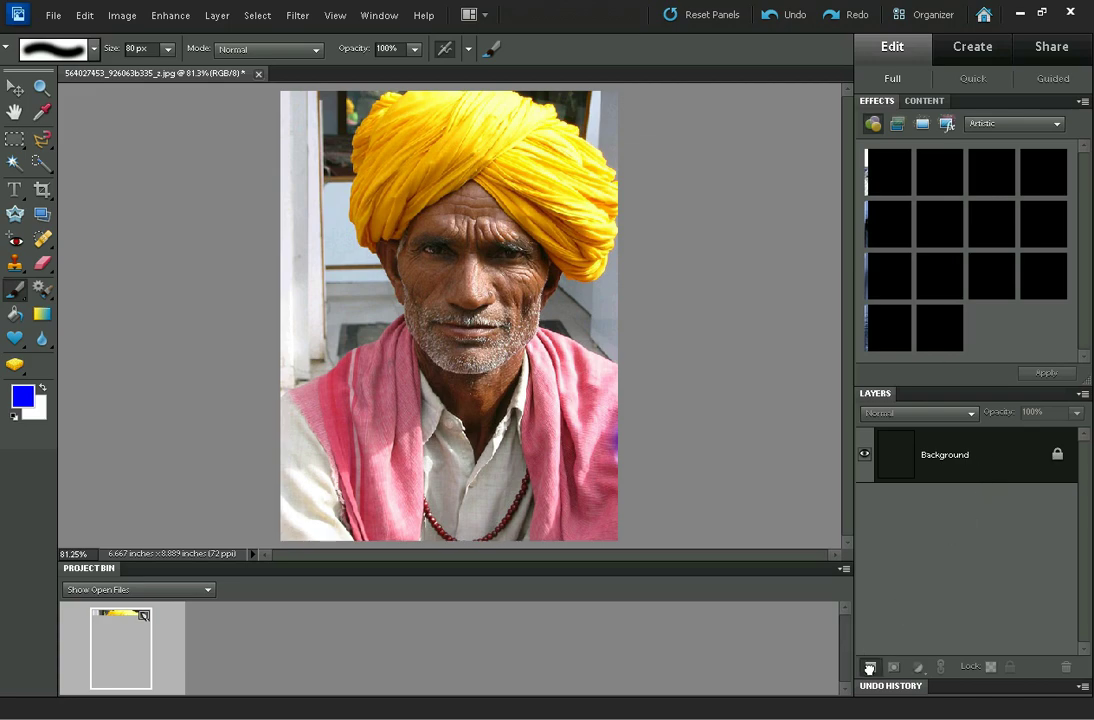
# Duplicate the locked Background layer into a 'Background copy' layer above it
pyautogui.moveTo(870, 666); pyautogui.dragTo(870, 666)
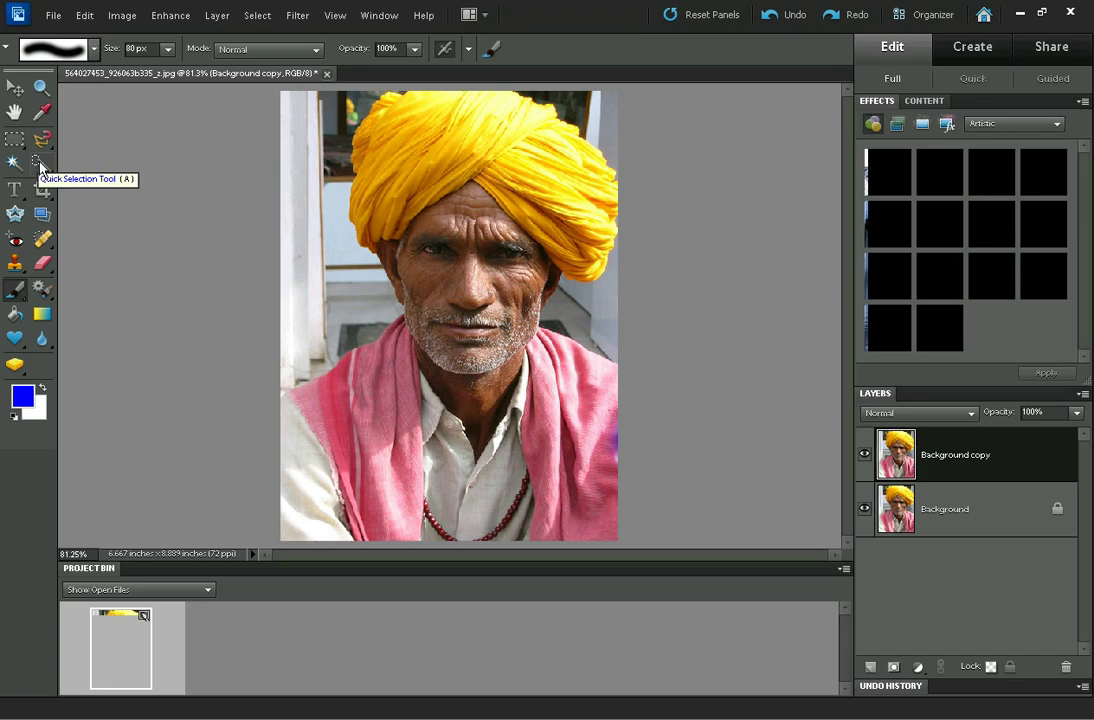
# Quick-select the left doorframe, top-right area and right-of-neck background with a 45 brush
pyautogui.click(40, 166)
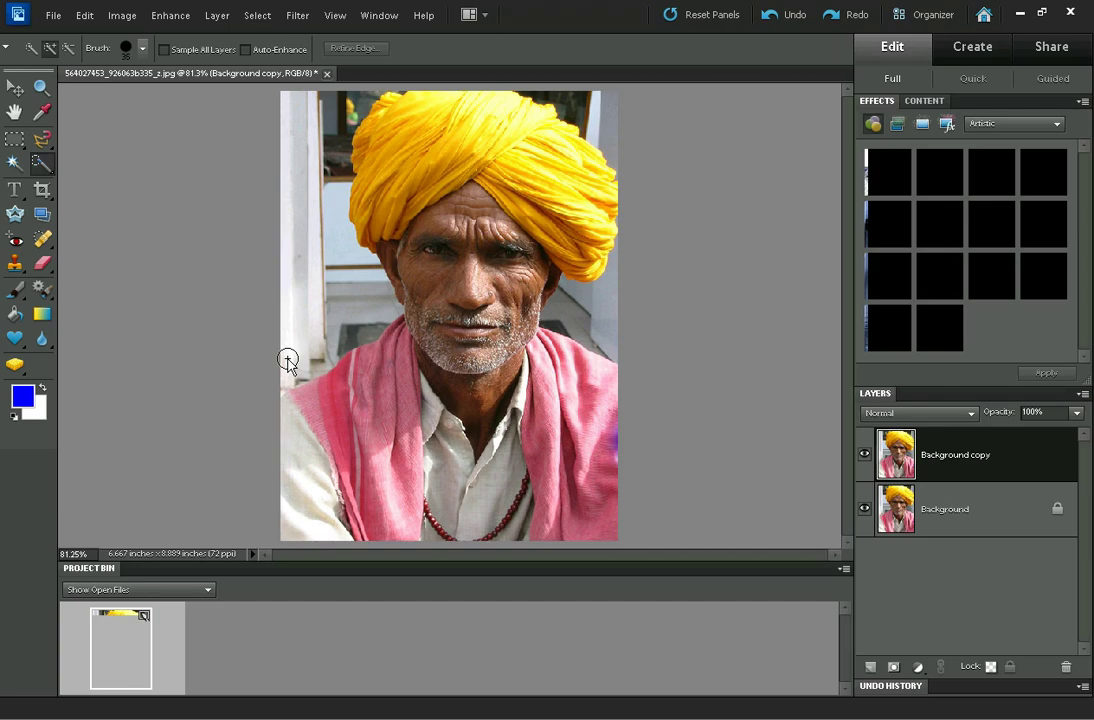
pyautogui.press(']')
pyautogui.moveTo(277, 368)
pyautogui.mouseDown()
pyautogui.moveTo(293, 354)
pyautogui.moveTo(270, 382)
pyautogui.moveTo(344, 332)
pyautogui.moveTo(297, 372)
pyautogui.moveTo(337, 286)
pyautogui.moveTo(317, 117)
pyautogui.moveTo(347, 97)
pyautogui.moveTo(300, 86)
pyautogui.mouseUp()
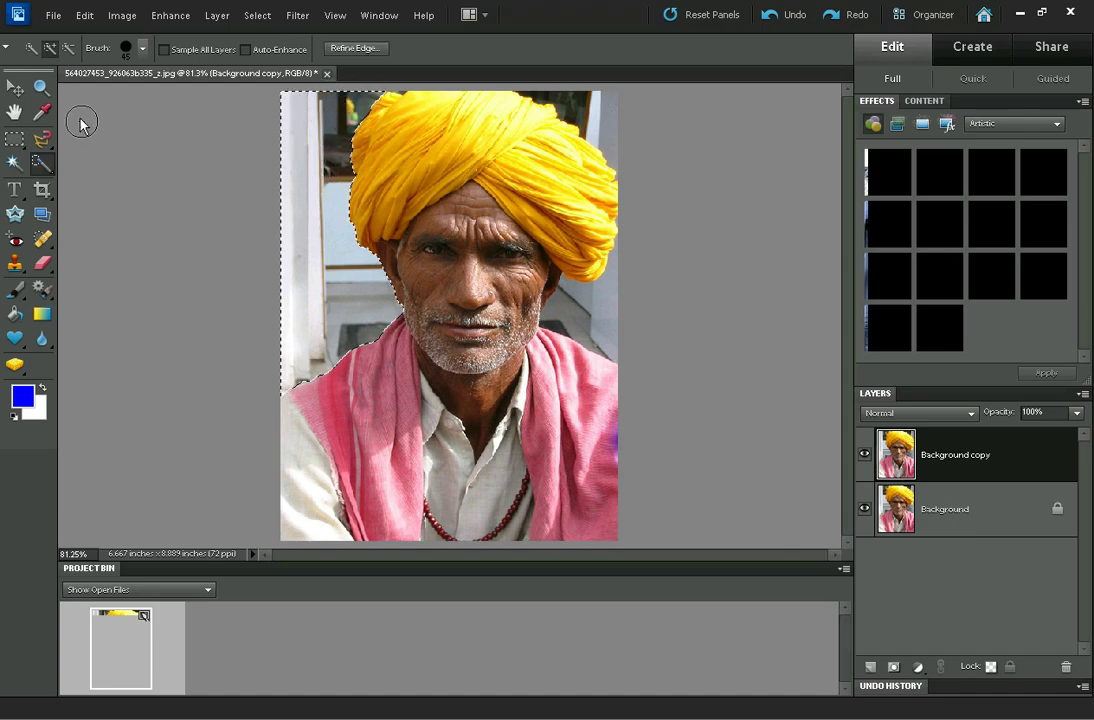
pyautogui.click(50, 50)
pyautogui.moveTo(624, 115)
pyautogui.mouseDown()
pyautogui.moveTo(566, 86)
pyautogui.moveTo(611, 107)
pyautogui.mouseUp()
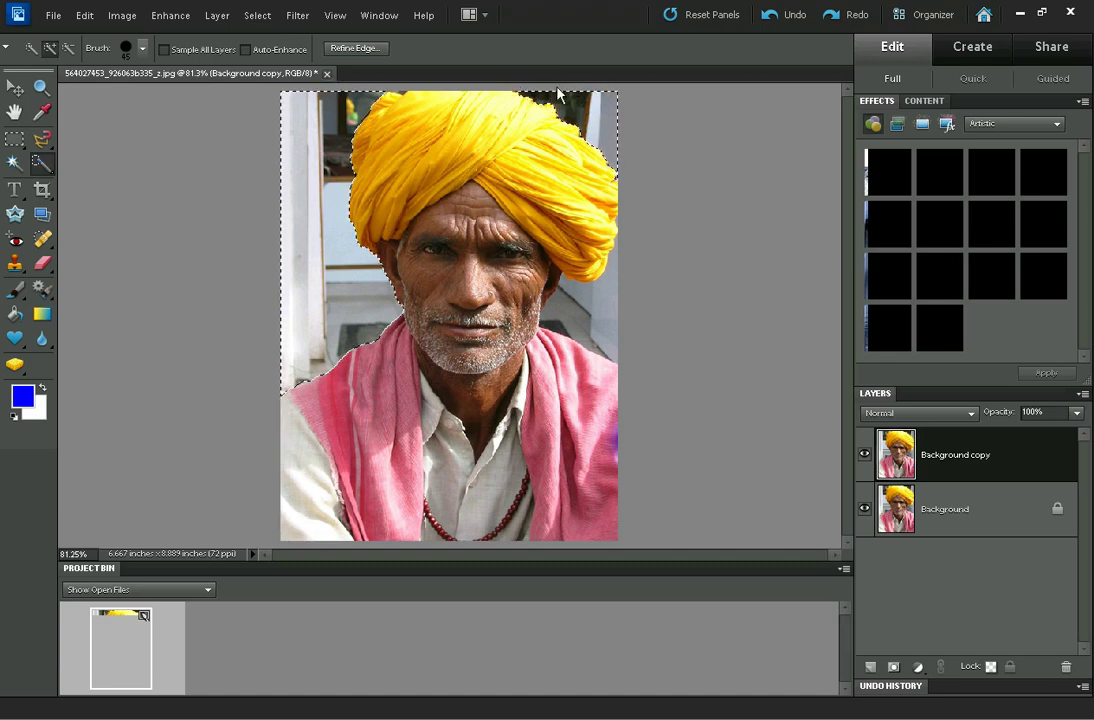
pyautogui.moveTo(632, 282)
pyautogui.mouseDown()
pyautogui.moveTo(615, 317)
pyautogui.moveTo(581, 316)
pyautogui.mouseUp()
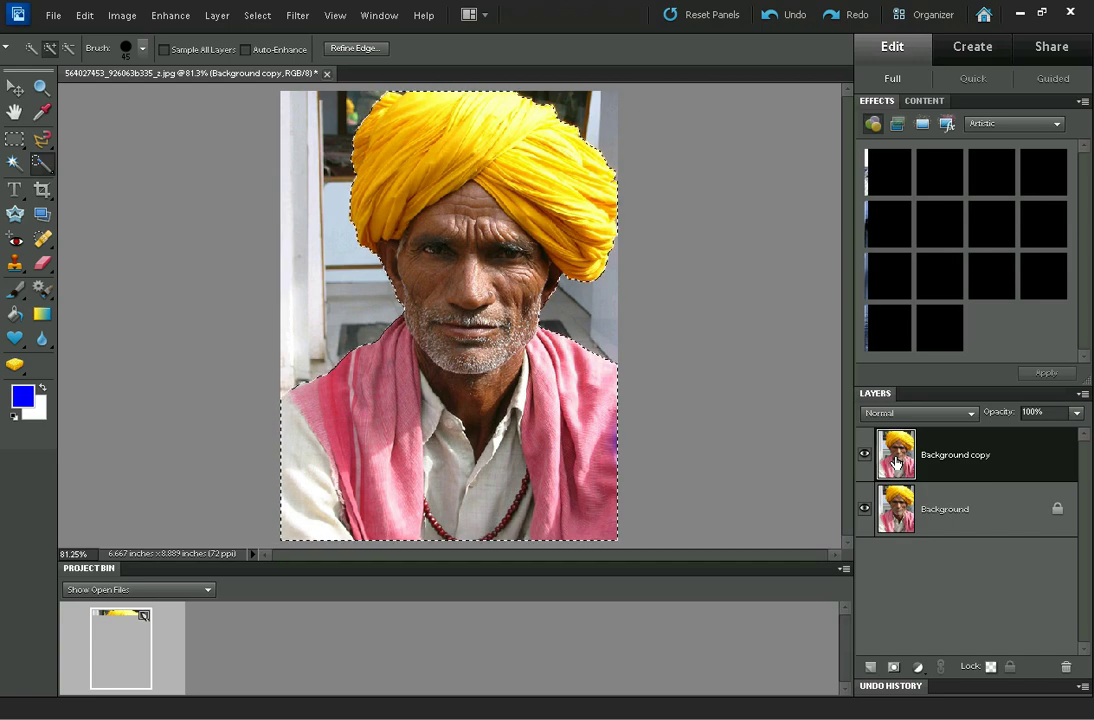
# Delete the selected background from Background copy, add a silhouette layer mask, then target the layer image
pyautogui.press('Delete')
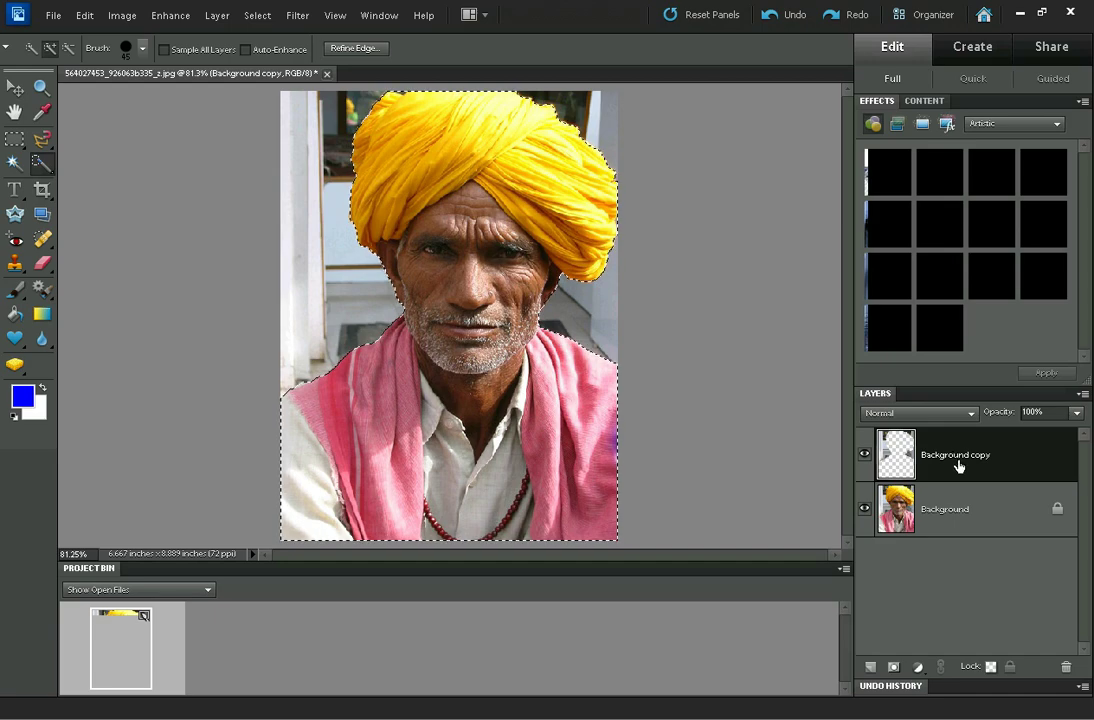
pyautogui.click(894, 667)
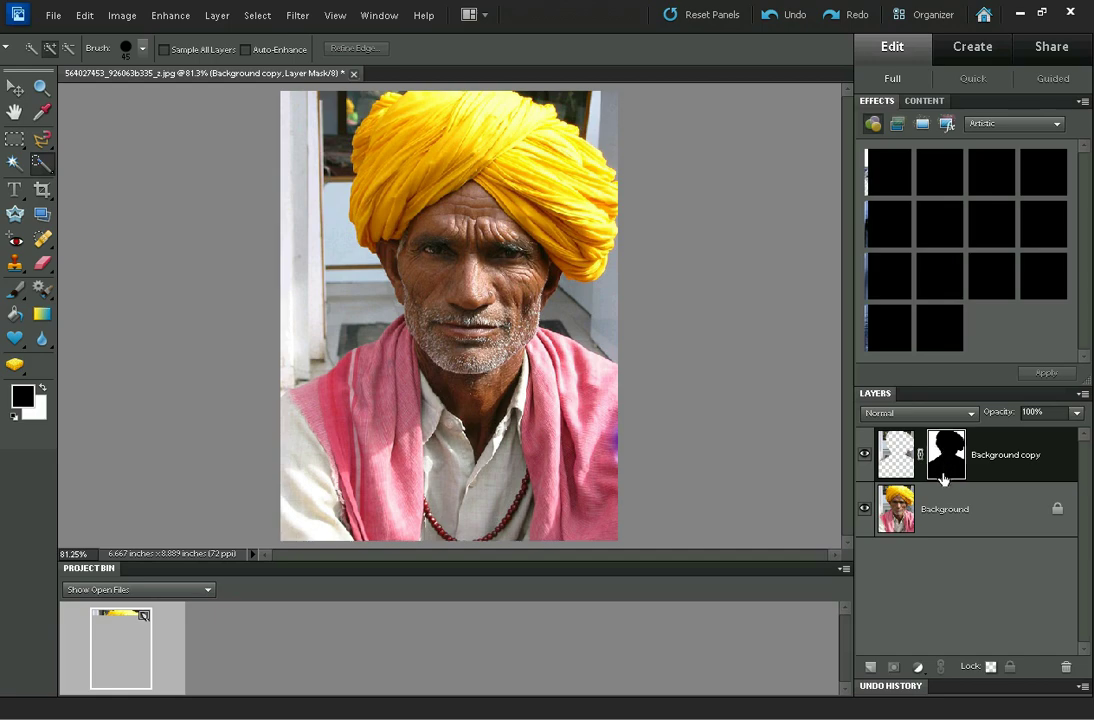
pyautogui.click(895, 456)
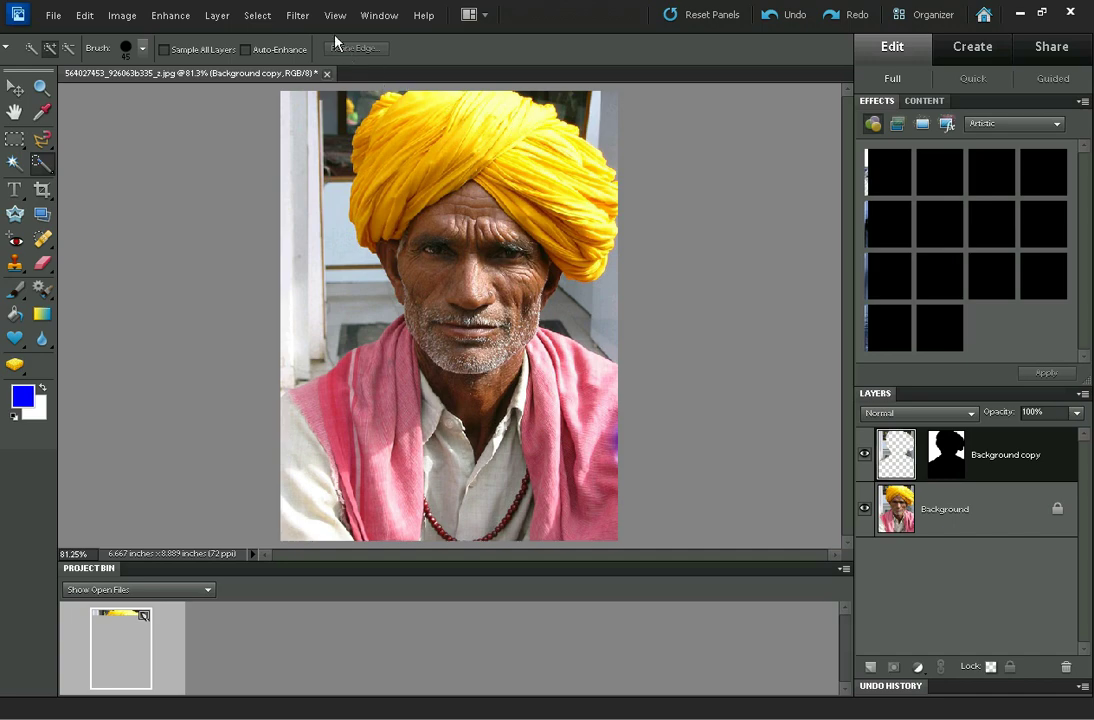
# Apply a Gaussian Blur with a radius of 8.0 pixels
pyautogui.click(299, 16)
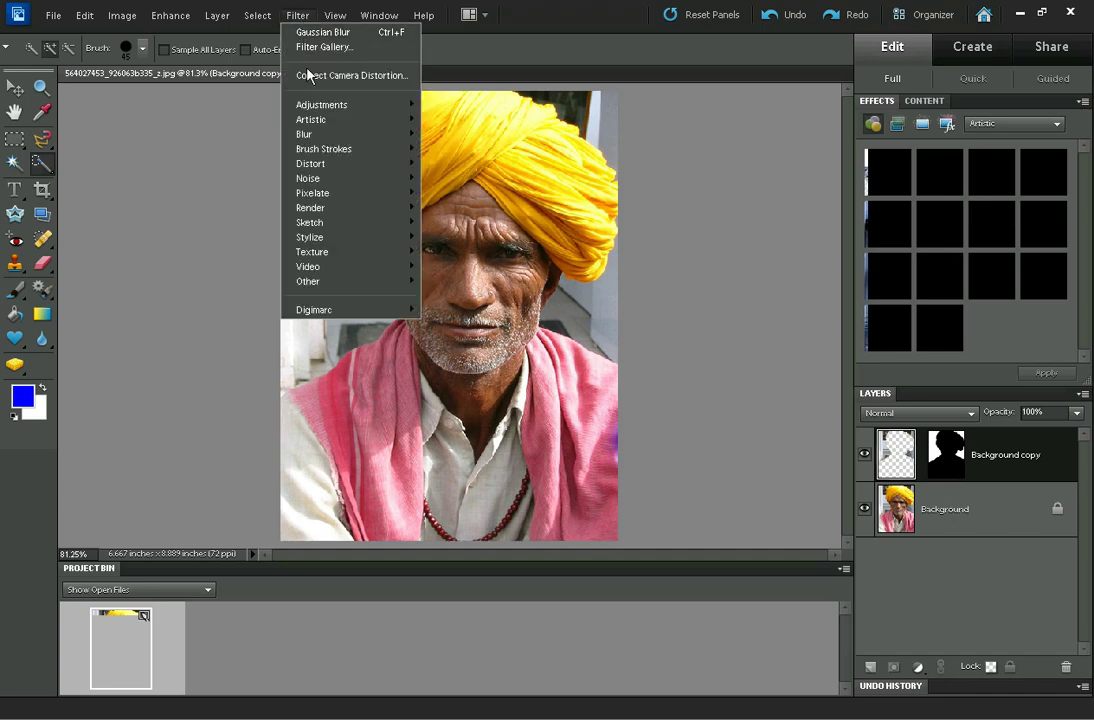
pyautogui.moveTo(369, 136)
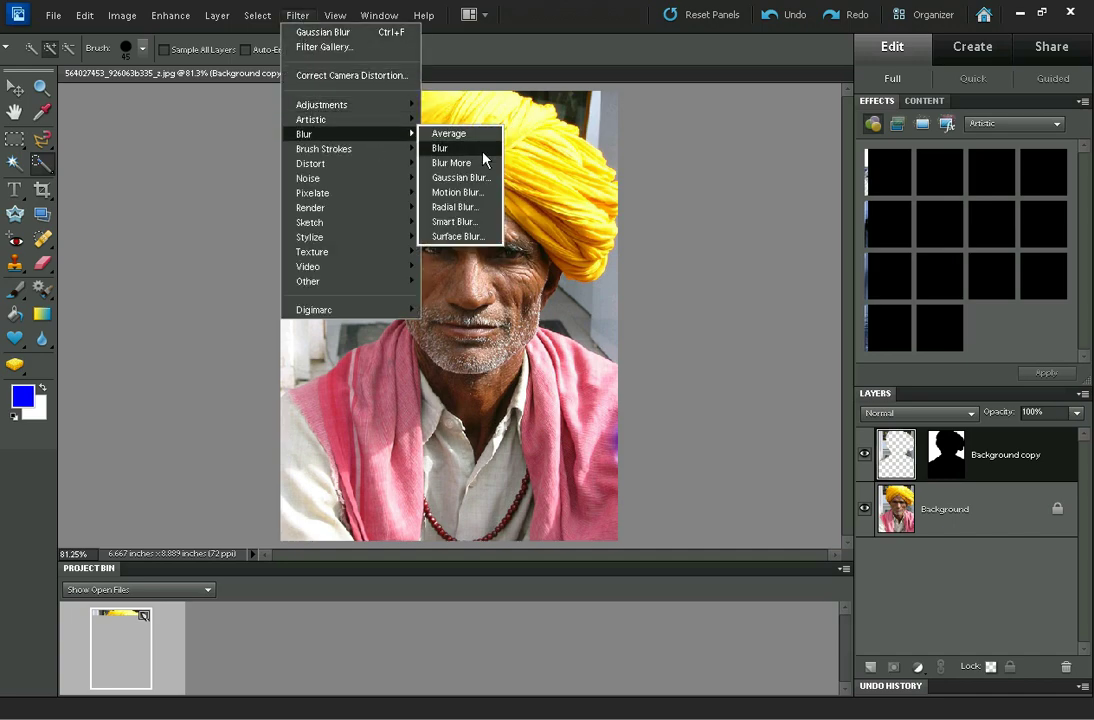
pyautogui.click(479, 186)
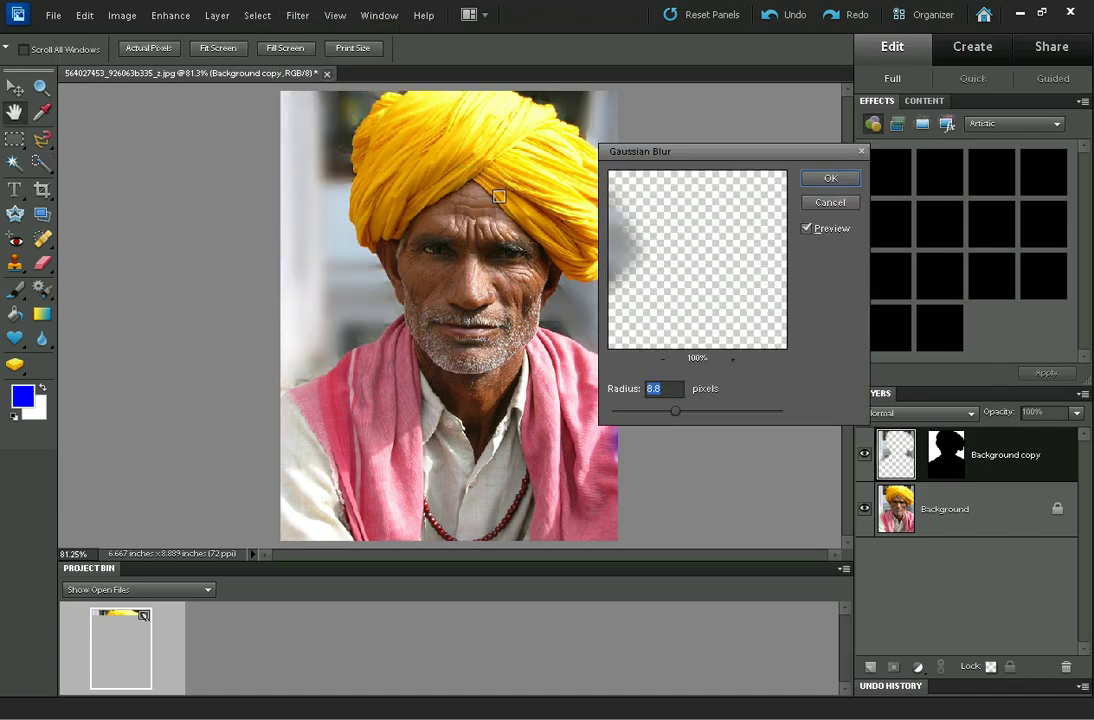
pyautogui.moveTo(697, 158); pyautogui.dragTo(845, 142)
pyautogui.moveTo(950, 265); pyautogui.dragTo(891, 269)
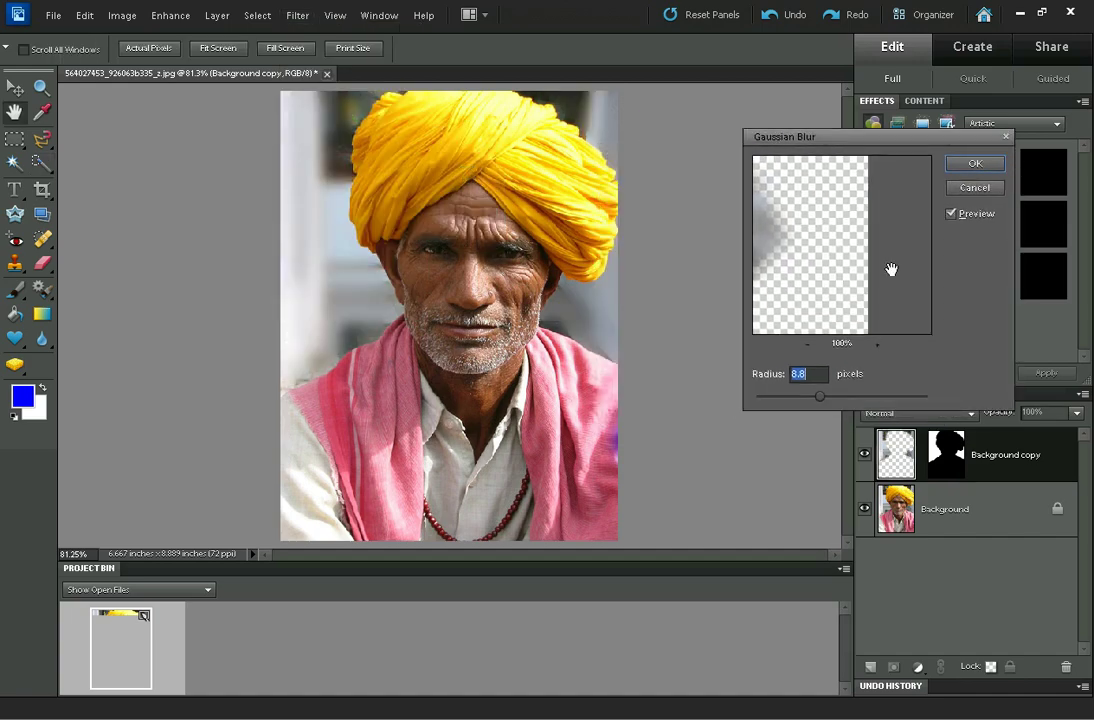
pyautogui.moveTo(820, 395)
pyautogui.mouseDown()
pyautogui.moveTo(836, 396)
pyautogui.moveTo(818, 398)
pyautogui.mouseUp()
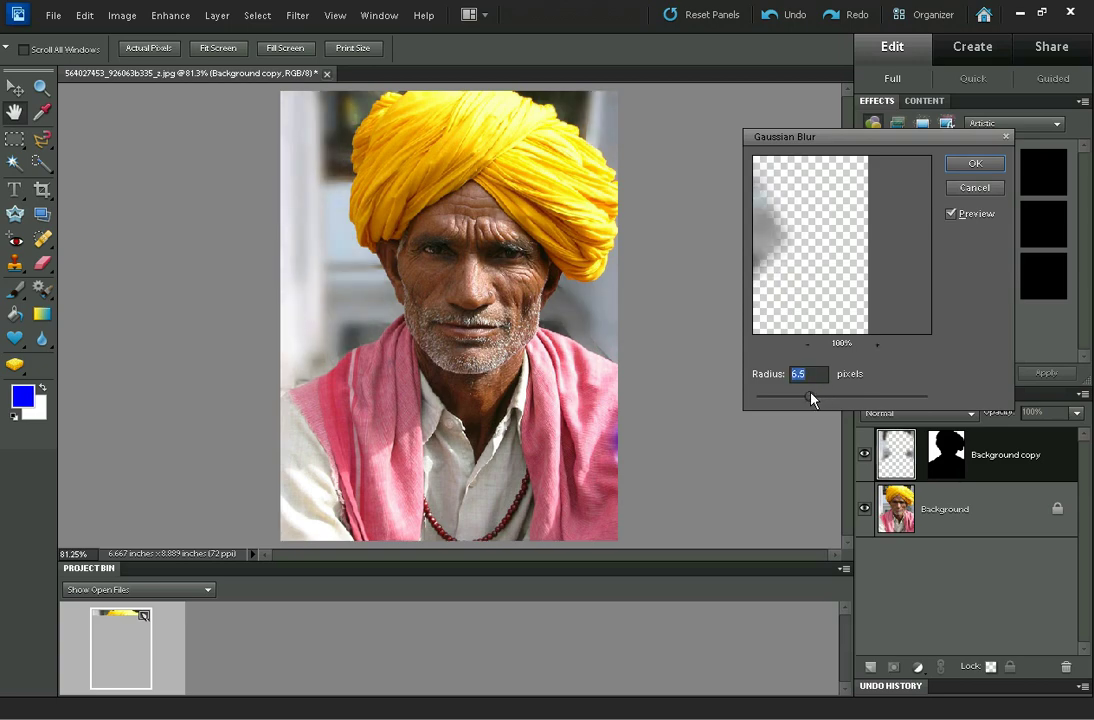
pyautogui.moveTo(816, 397); pyautogui.dragTo(817, 398)
pyautogui.click(970, 168)
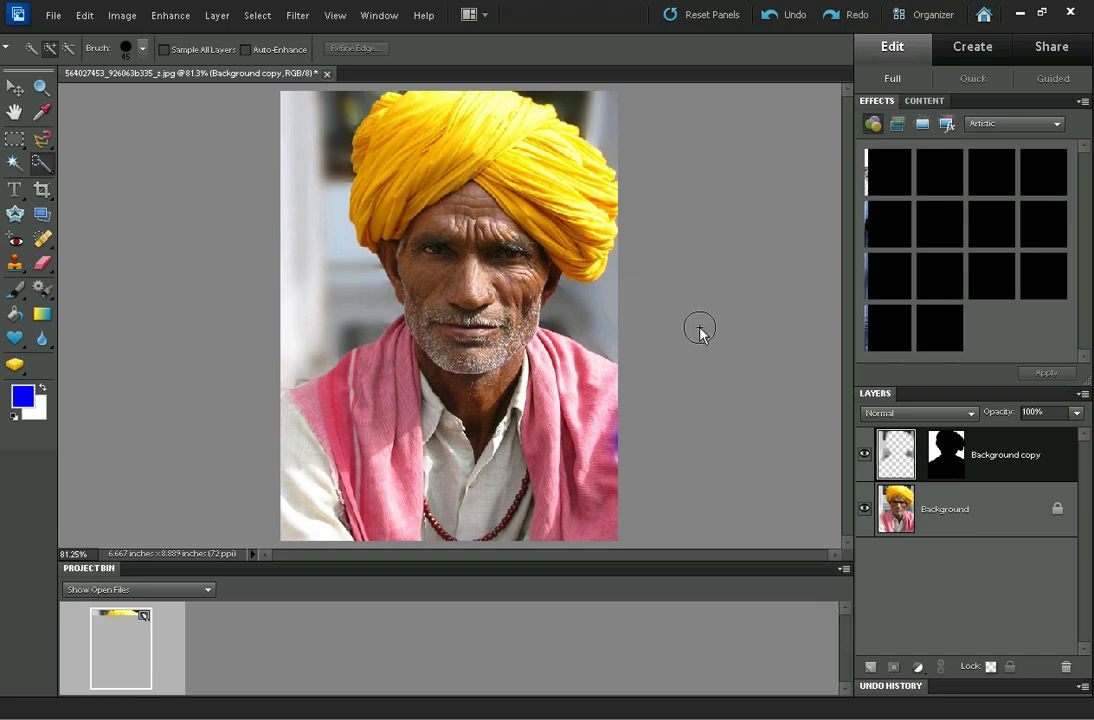
pyautogui.keyDown('alt'); pyautogui.click(948, 460); pyautogui.keyUp('alt')
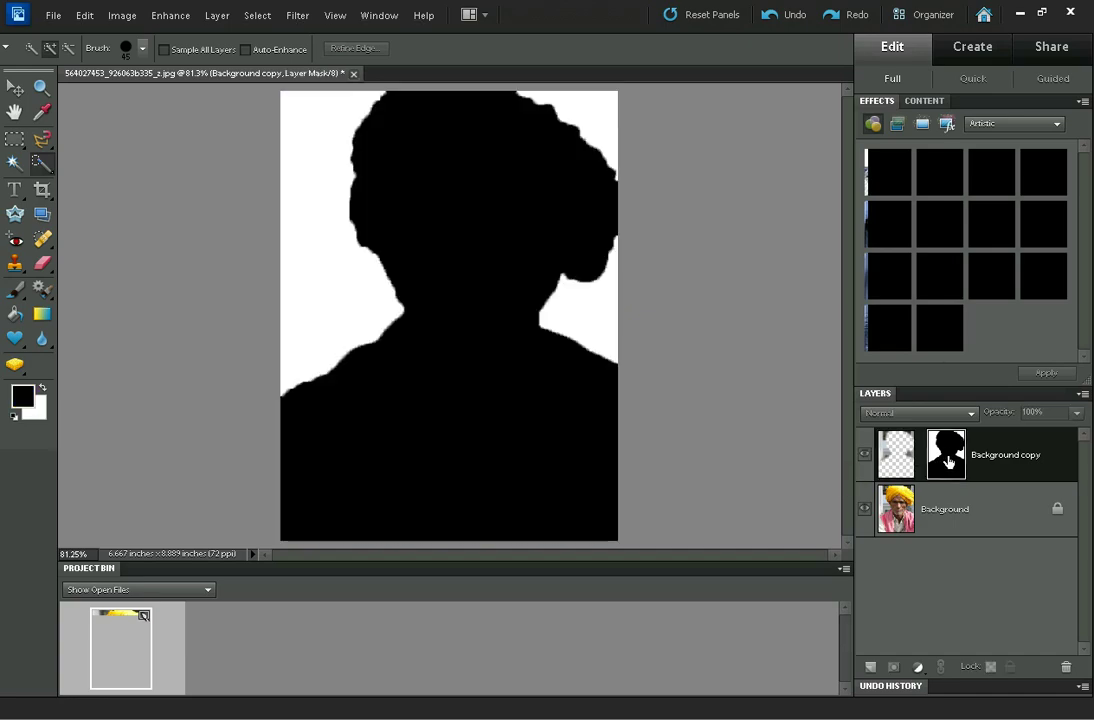
pyautogui.keyDown('alt'); pyautogui.click(948, 460); pyautogui.keyUp('alt')
pyautogui.keyDown('shift'); pyautogui.click(948, 458); pyautogui.keyUp('shift')
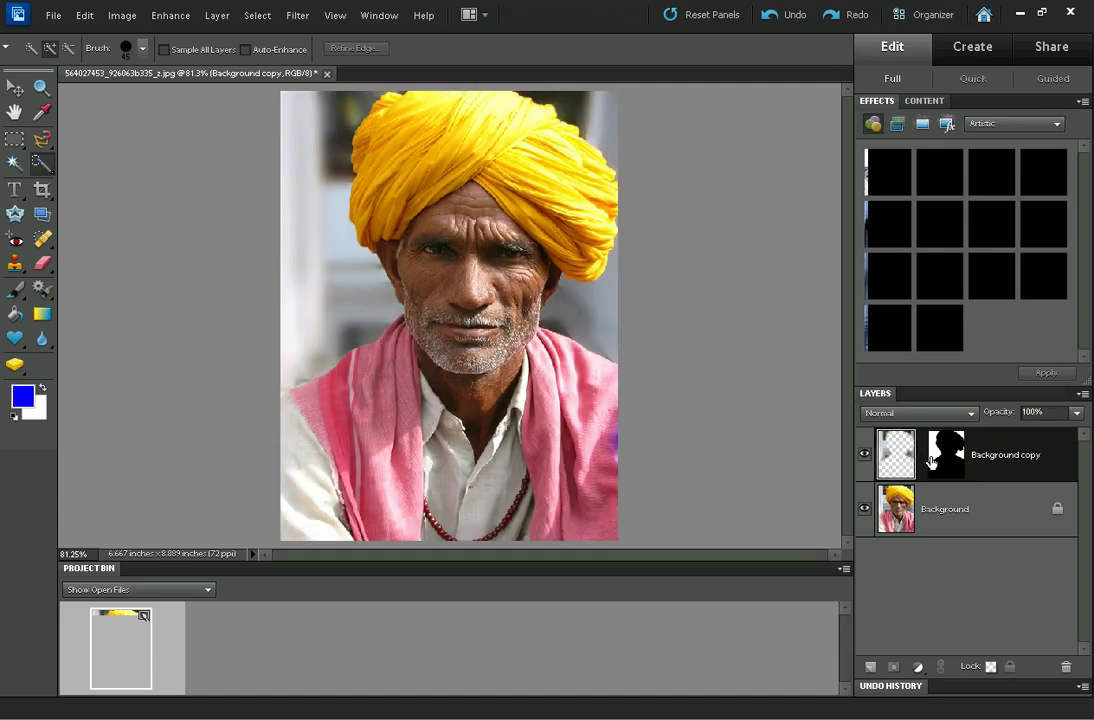
pyautogui.keyDown('shift'); pyautogui.click(948, 458); pyautogui.keyUp('shift')
pyautogui.keyDown('shift'); pyautogui.click(948, 458); pyautogui.keyUp('shift')
pyautogui.keyDown('shift'); pyautogui.click(948, 458); pyautogui.keyUp('shift')
pyautogui.keyDown('shift'); pyautogui.click(948, 458); pyautogui.keyUp('shift')
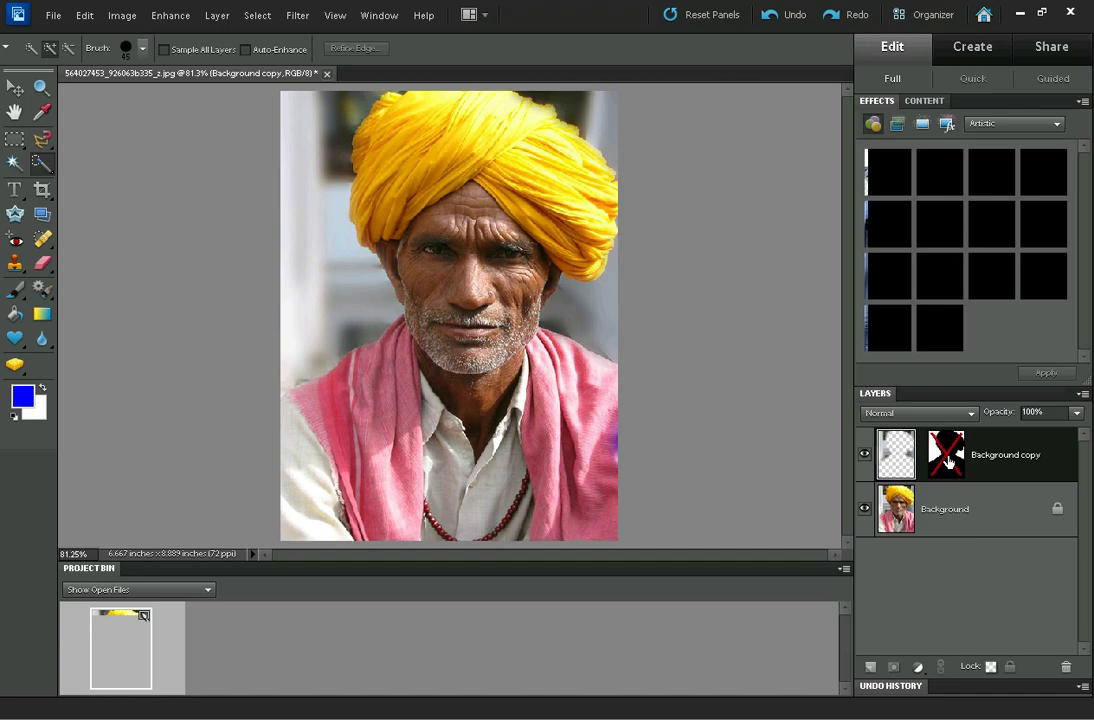
pyautogui.keyDown('shift'); pyautogui.click(948, 458); pyautogui.keyUp('shift')
pyautogui.keyDown('shift'); pyautogui.click(948, 458); pyautogui.keyUp('shift')
pyautogui.keyDown('shift'); pyautogui.click(948, 458); pyautogui.keyUp('shift')
pyautogui.keyDown('shift'); pyautogui.click(948, 458); pyautogui.keyUp('shift')
pyautogui.keyDown('shift'); pyautogui.click(948, 458); pyautogui.keyUp('shift')
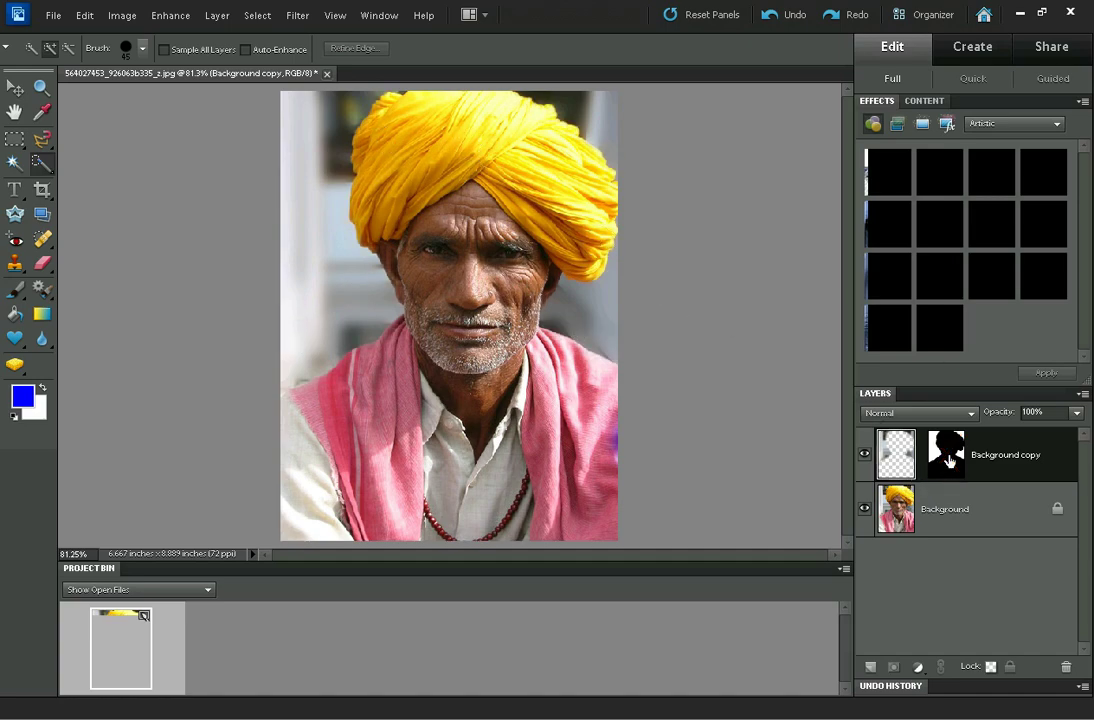